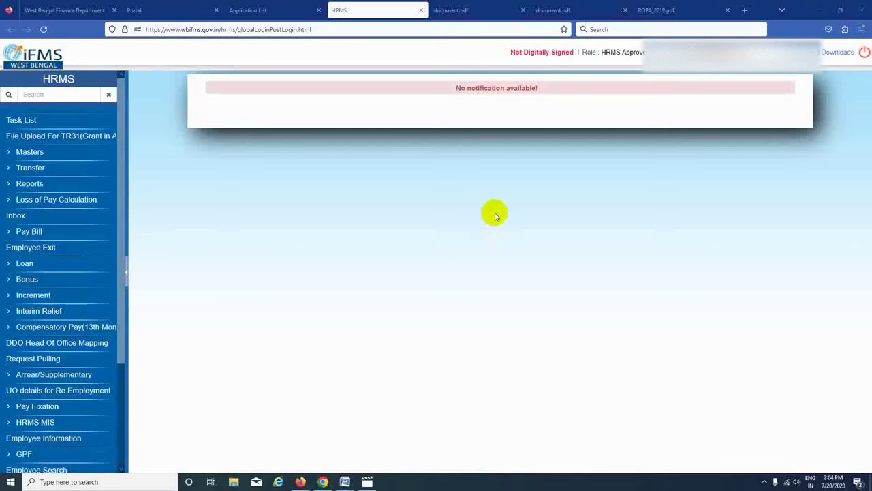
# Switch from the HRMS dashboard to the West Bengal Finance Department homepage tab
pyautogui.click(83, 235)
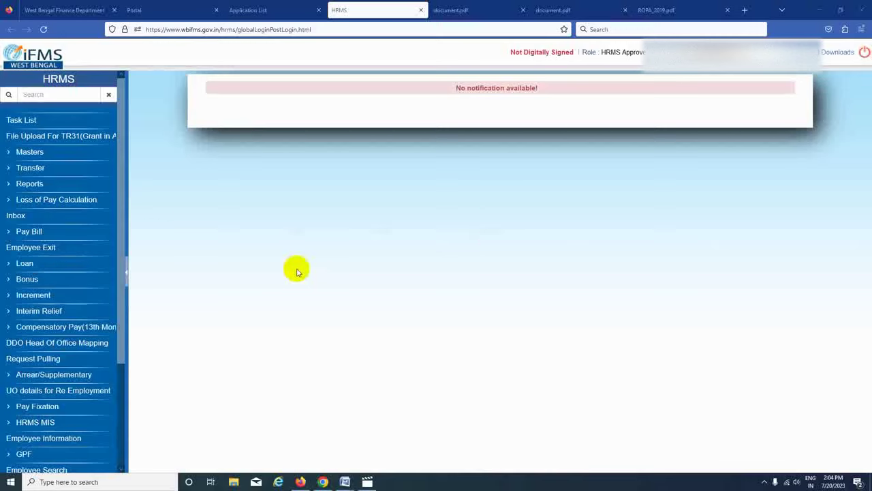
pyautogui.click(74, 10)
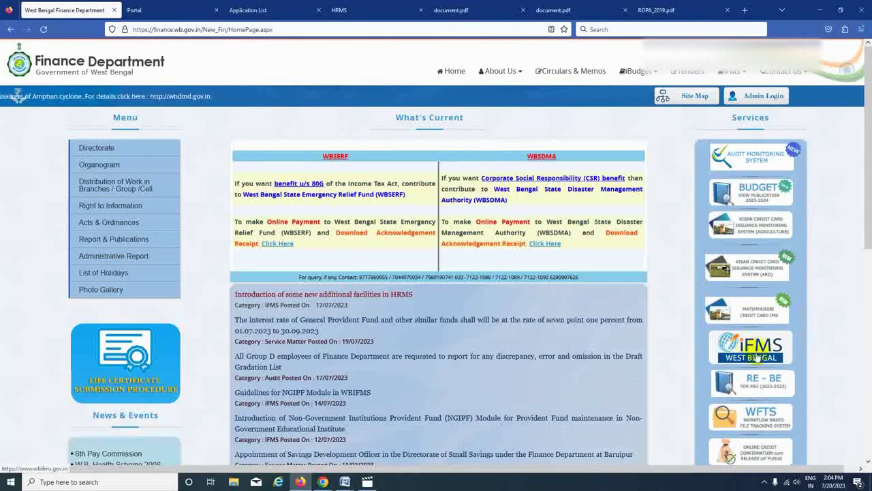
# Launch HRMS from the iFMS Application List, cancelling the digital signature certificate prompt
pyautogui.click(174, 12)
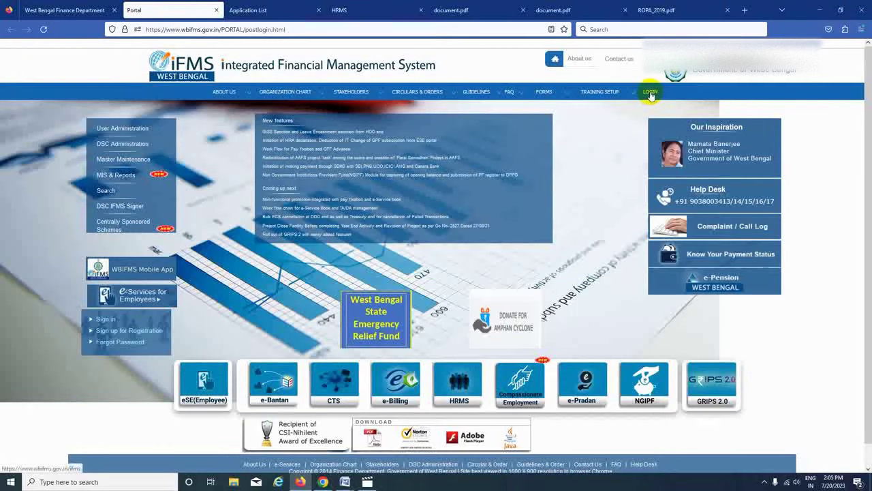
pyautogui.click(263, 9)
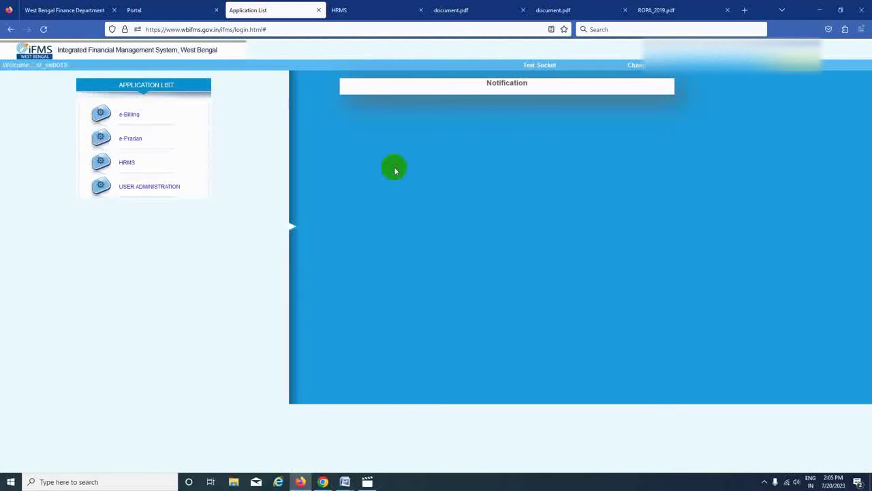
pyautogui.click(125, 163)
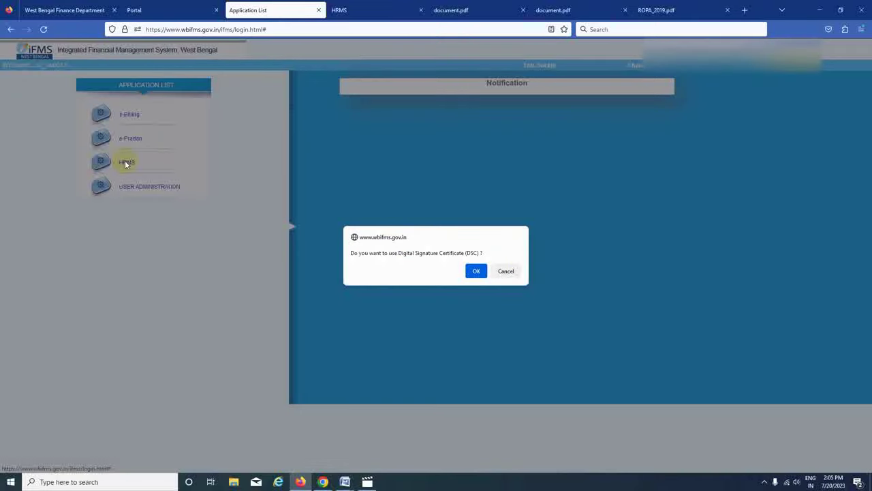
pyautogui.click(506, 271)
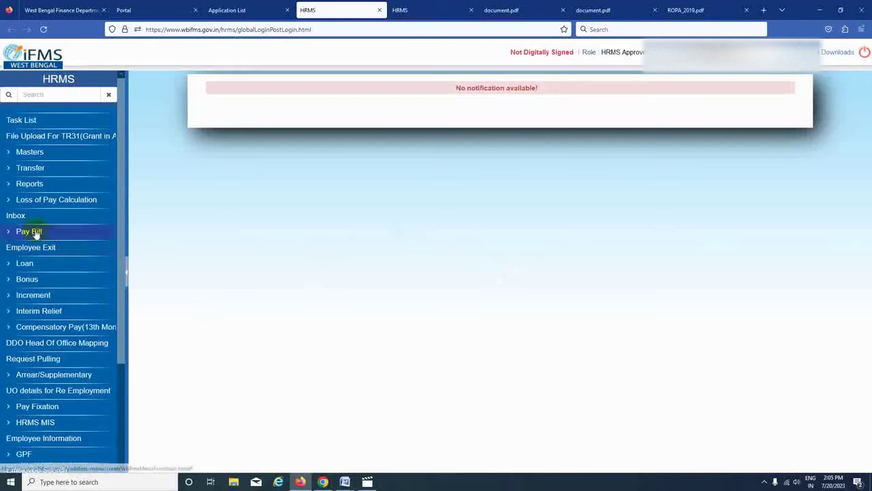
# Open Increment Initiation from the Increment menu and accept the Annual Increment promotion note
pyautogui.click(31, 298)
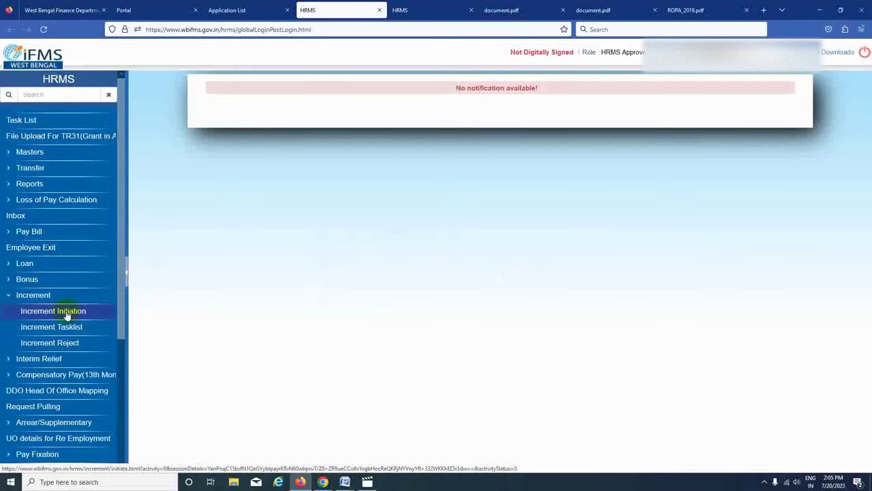
pyautogui.click(67, 315)
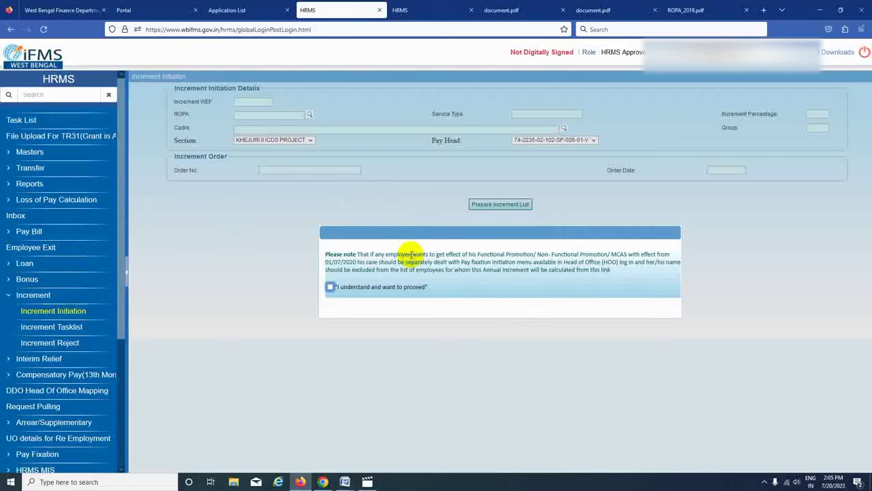
pyautogui.click(330, 288)
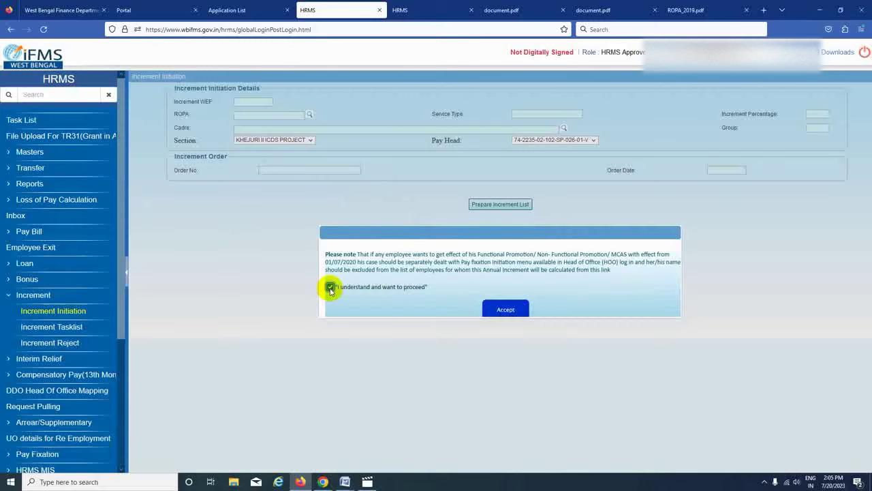
pyautogui.click(498, 311)
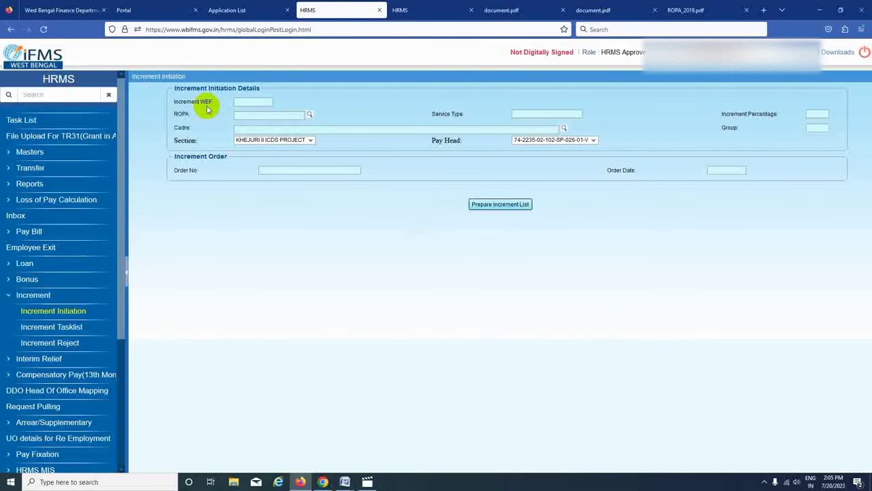
# Set Increment WEF to 01/07/2023 and ROPA to STATE GOVERNMENT ROPA 2019
pyautogui.click(242, 101)
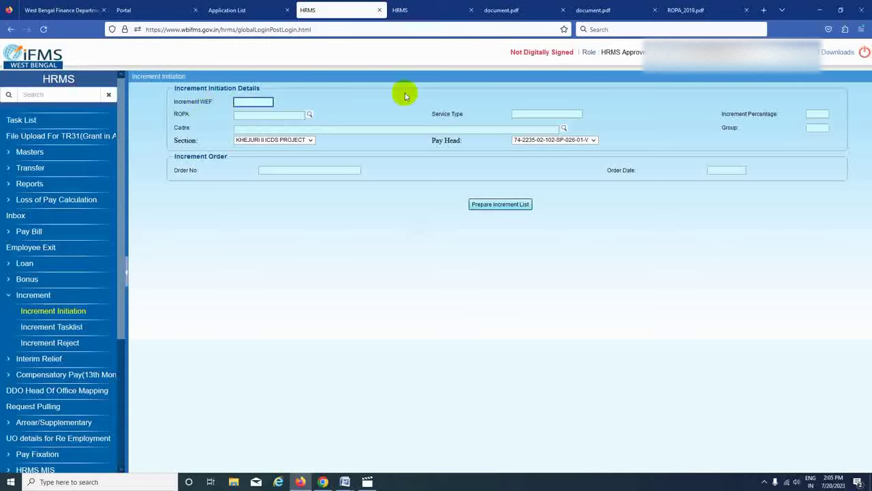
pyautogui.click(309, 115)
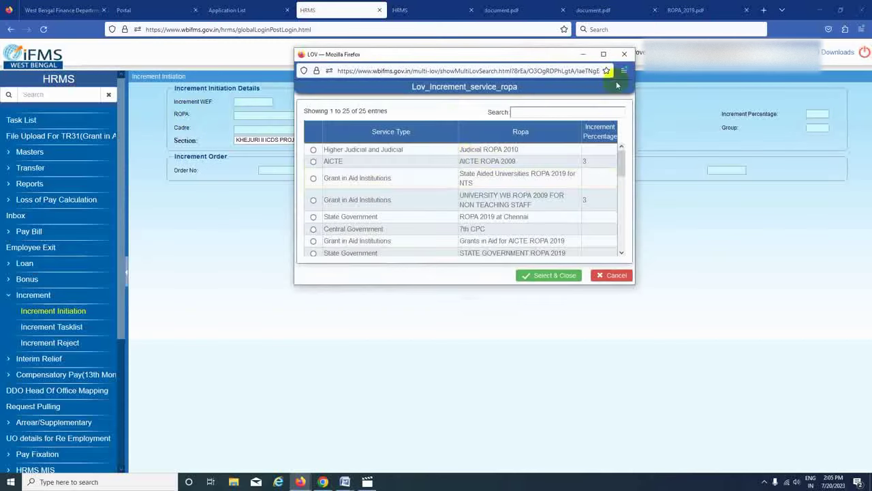
pyautogui.click(603, 54)
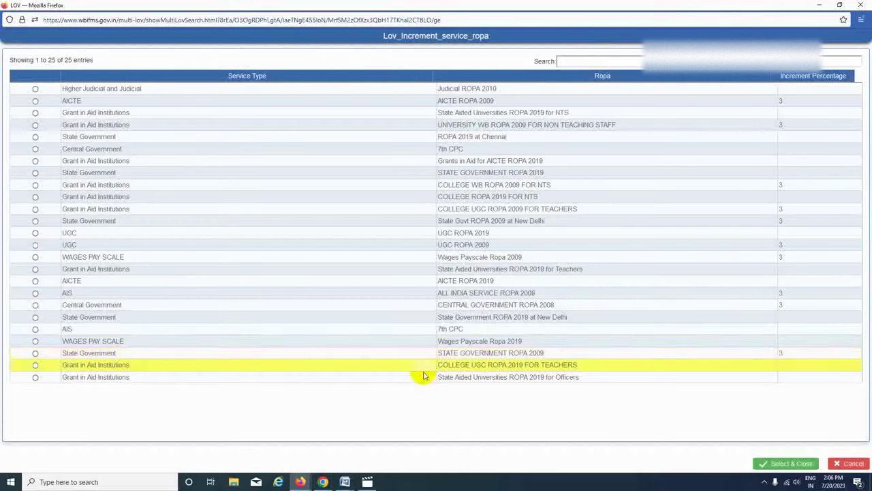
pyautogui.click(36, 175)
pyautogui.click(789, 463)
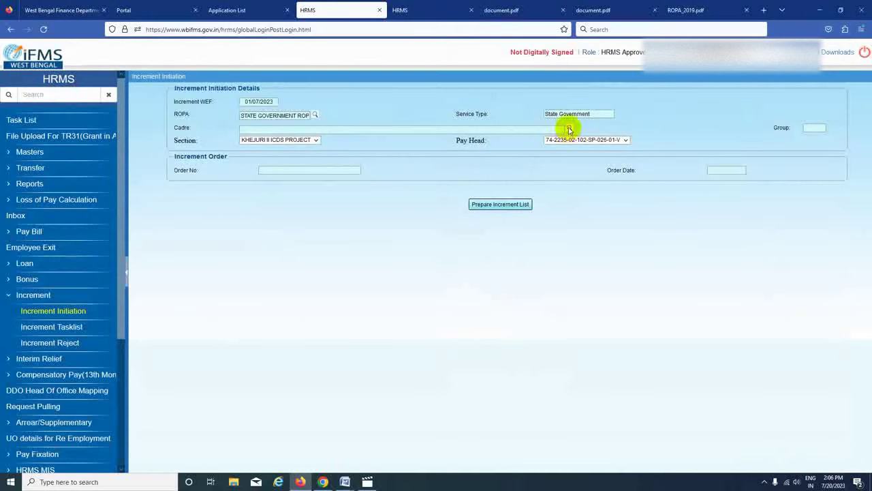
# Choose Others from the Cadre lookup list
pyautogui.click(569, 128)
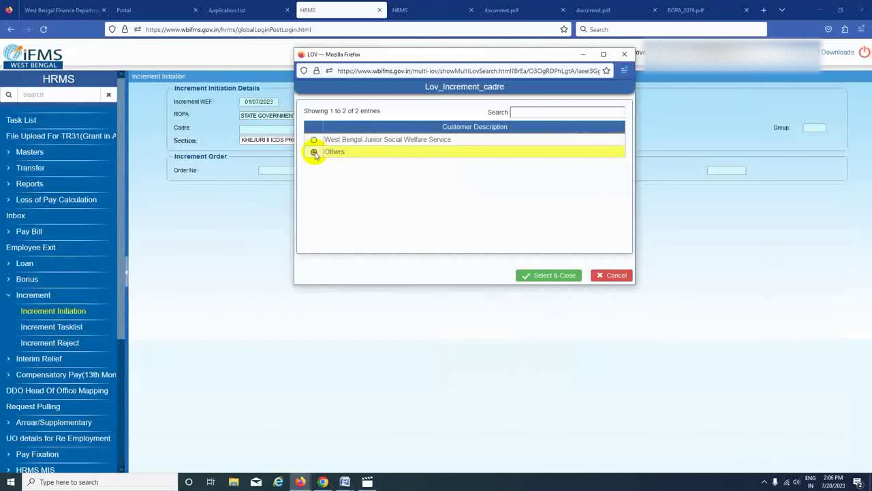
pyautogui.click(313, 152)
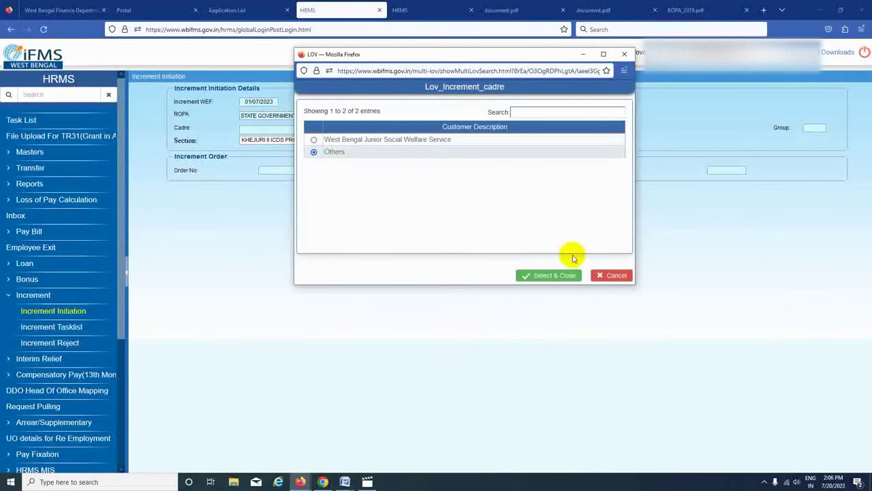
pyautogui.click(541, 276)
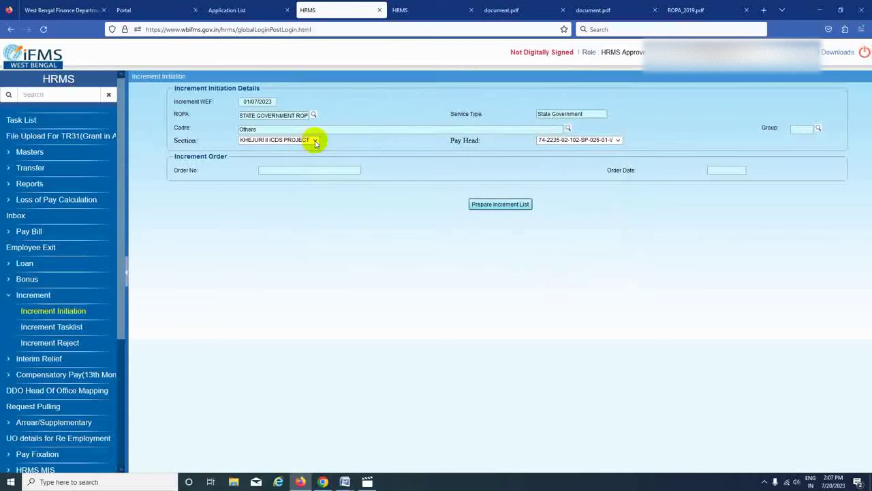
pyautogui.click(314, 142)
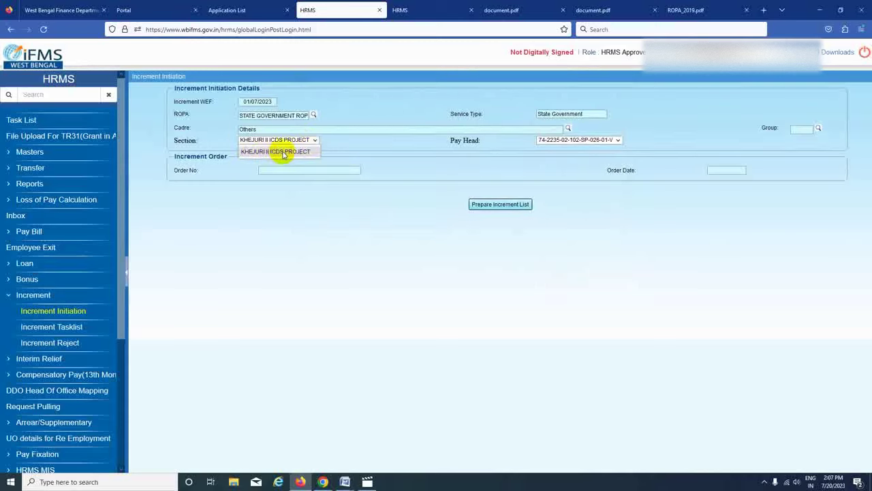
pyautogui.click(284, 152)
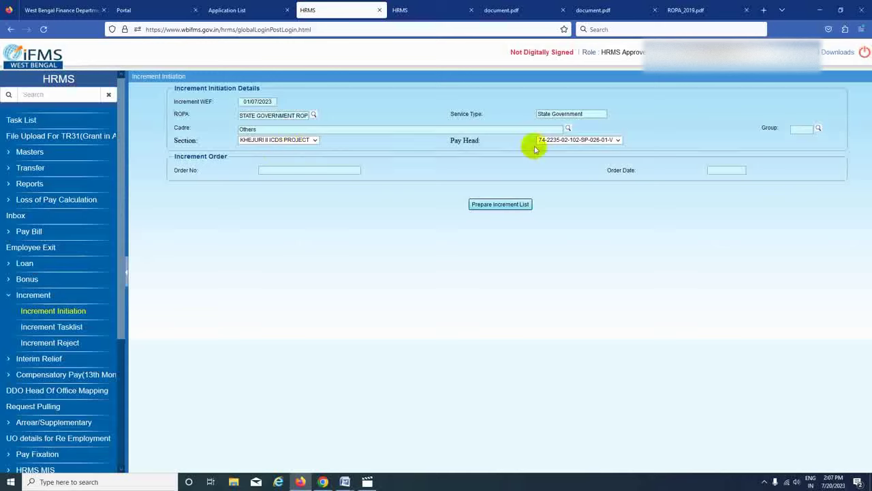
pyautogui.click(620, 141)
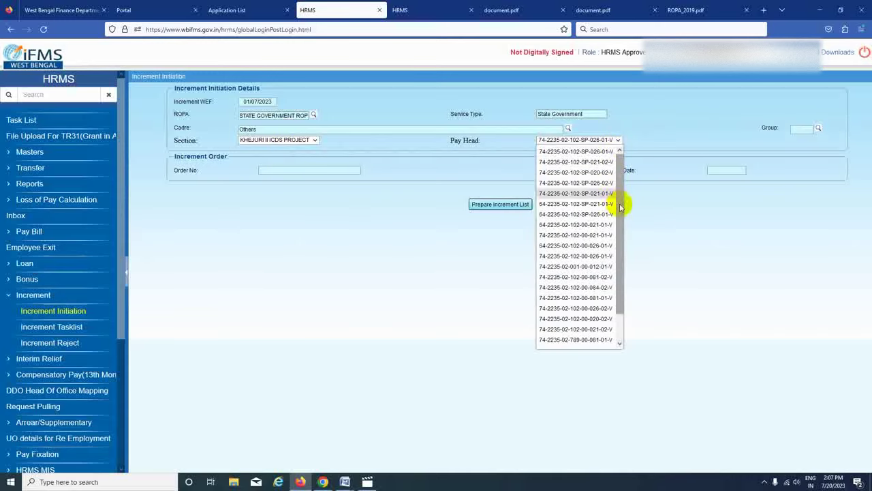
pyautogui.click(436, 308)
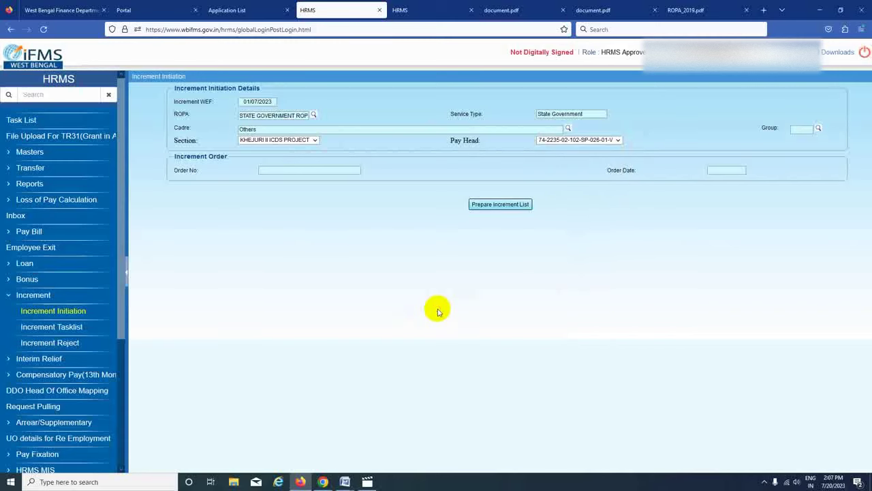
pyautogui.click(511, 11)
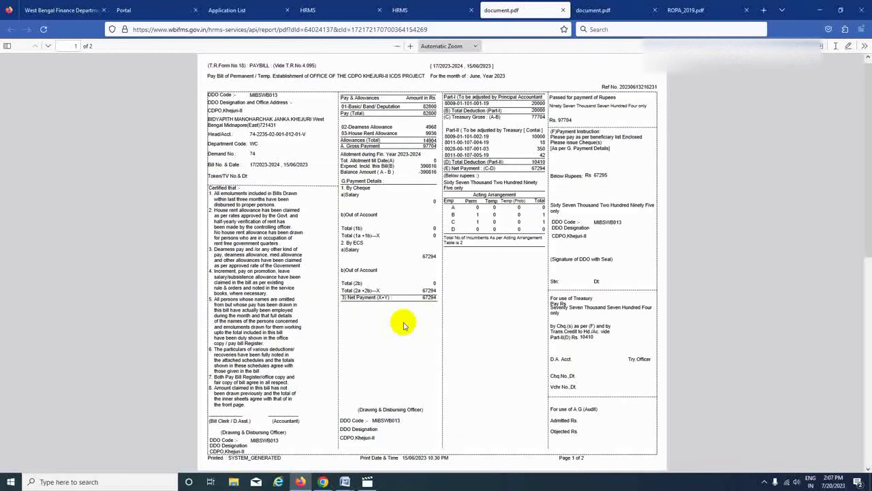
pyautogui.scroll(-3, 403, 325)
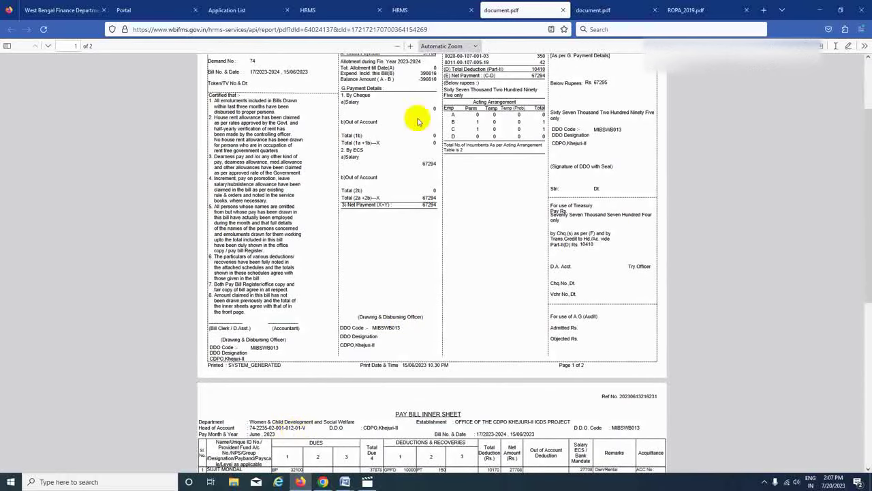
pyautogui.click(352, 9)
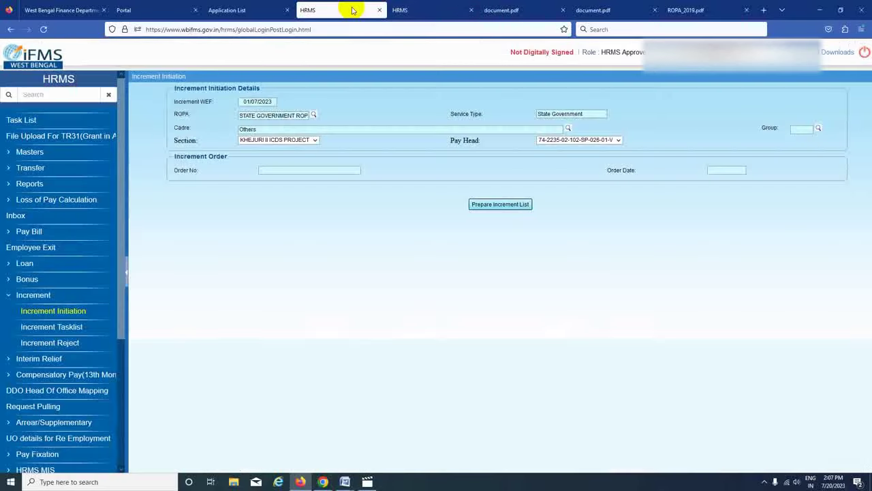
pyautogui.click(618, 139)
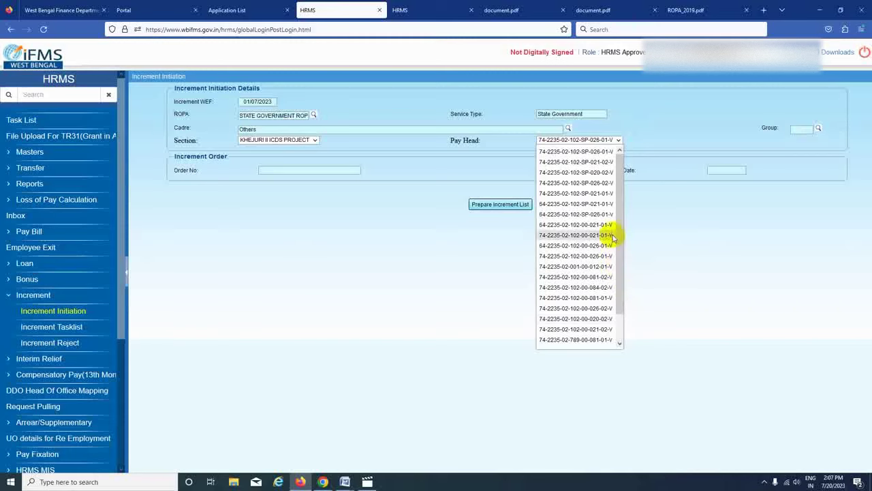
pyautogui.moveTo(619, 240); pyautogui.dragTo(623, 268)
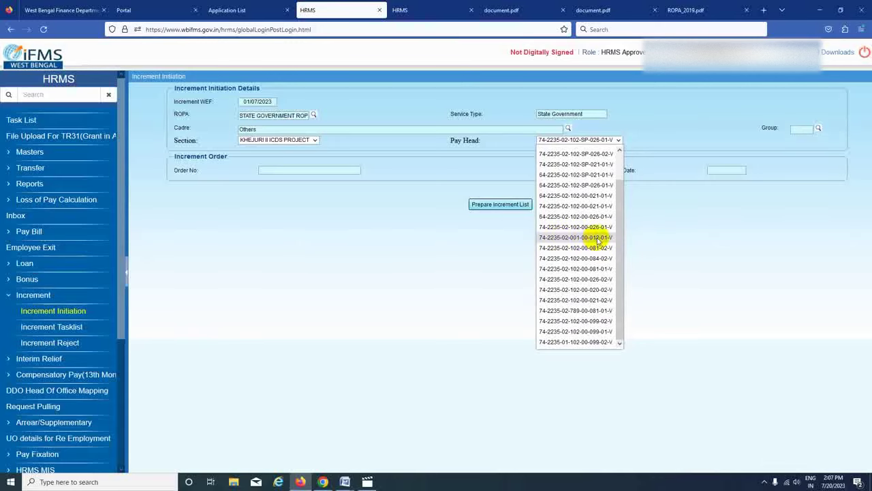
pyautogui.click(597, 237)
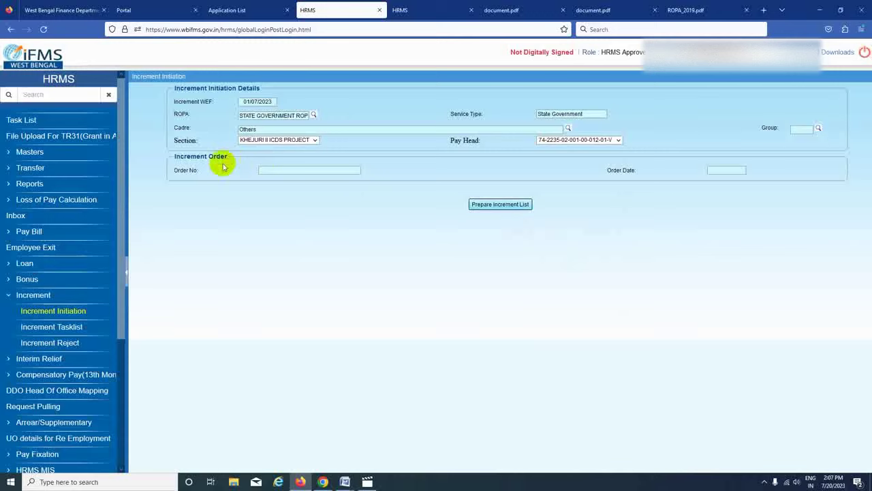
# Select Group B from the Lov_Increment_group lookup
pyautogui.click(265, 171)
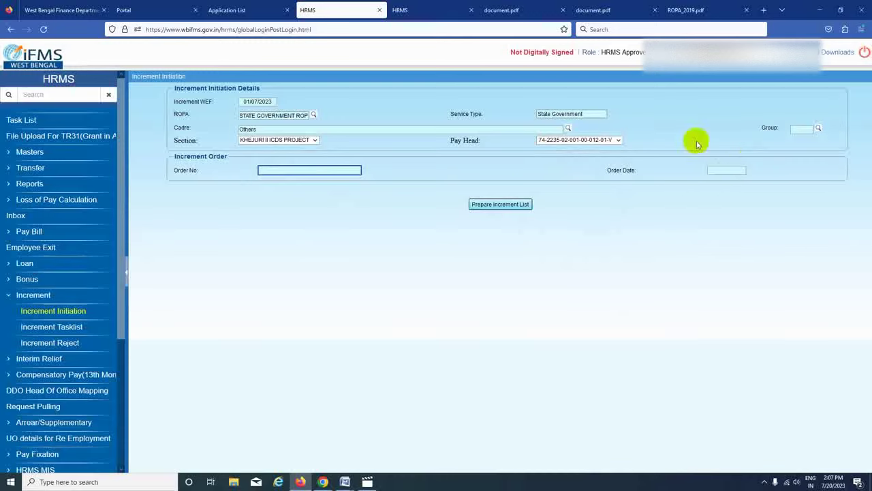
pyautogui.click(819, 128)
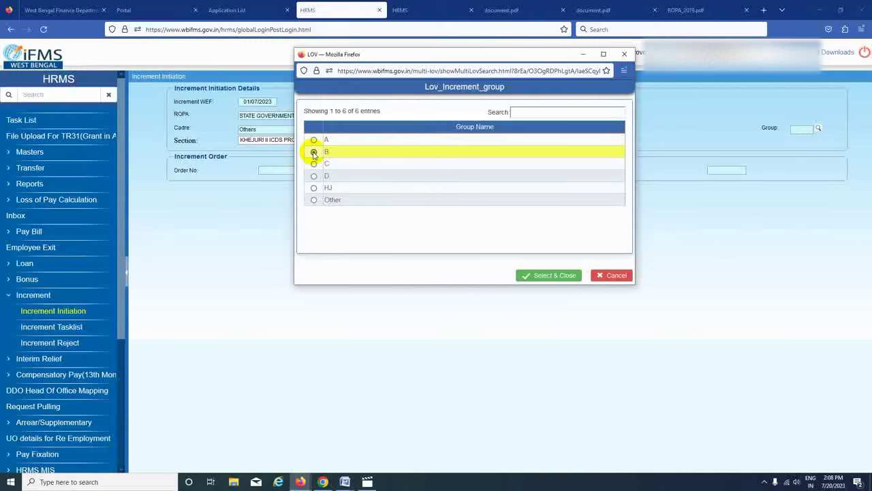
pyautogui.click(549, 274)
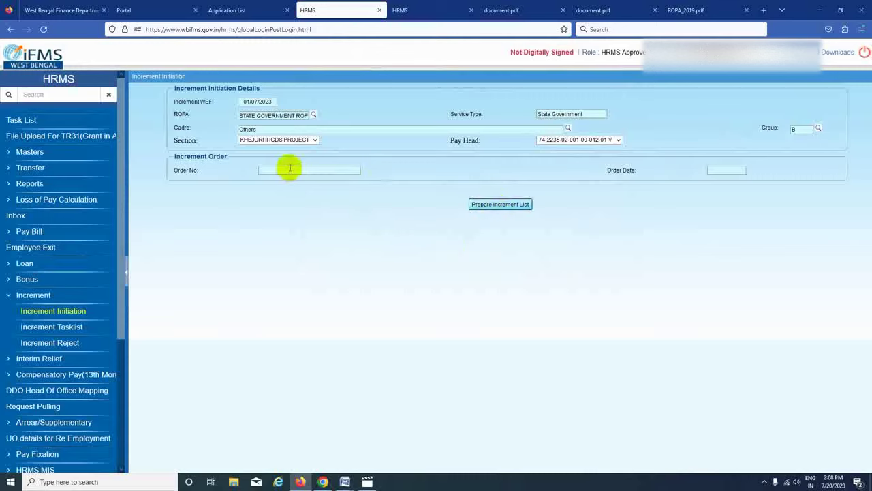
pyautogui.click(491, 206)
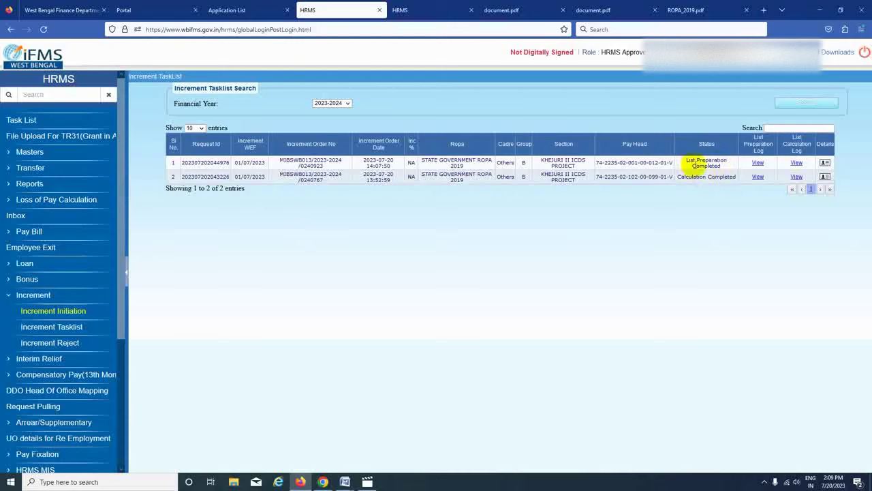
pyautogui.click(758, 163)
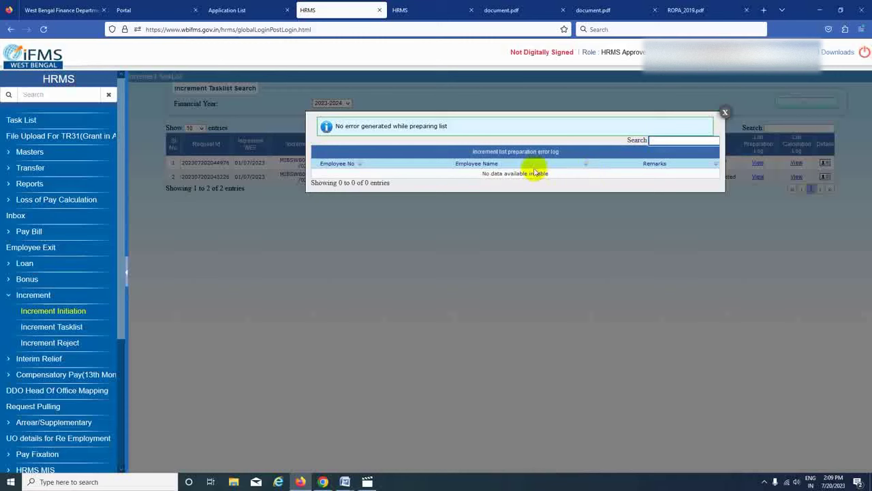
pyautogui.click(724, 111)
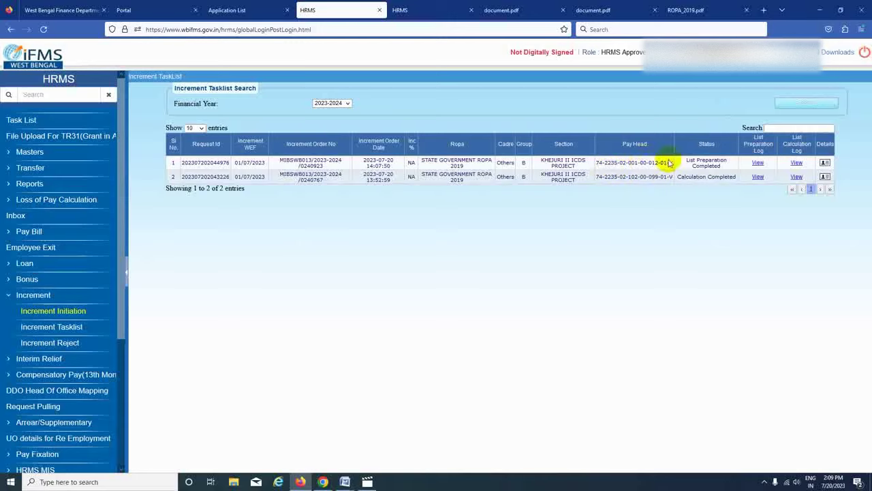
# View row 1's details (basic pay 50700 revised to 52200), then the pay bill PDF
pyautogui.click(825, 163)
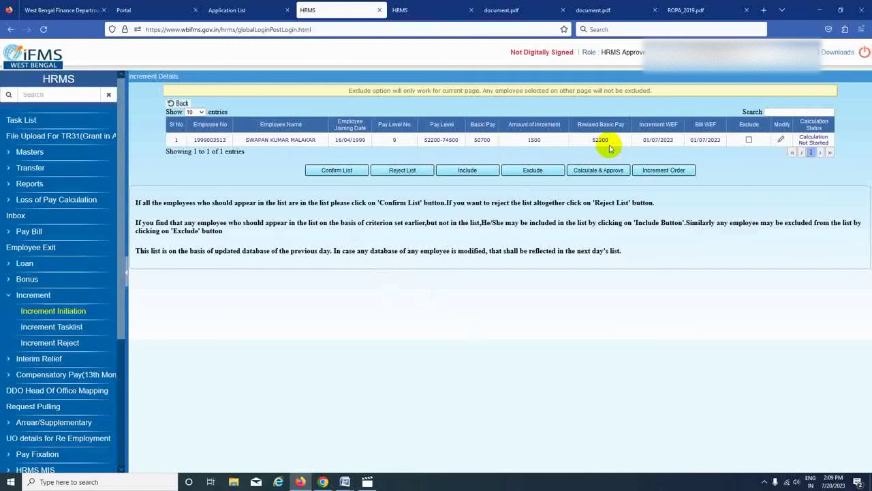
pyautogui.click(523, 8)
pyautogui.scroll(-1, 361, 366)
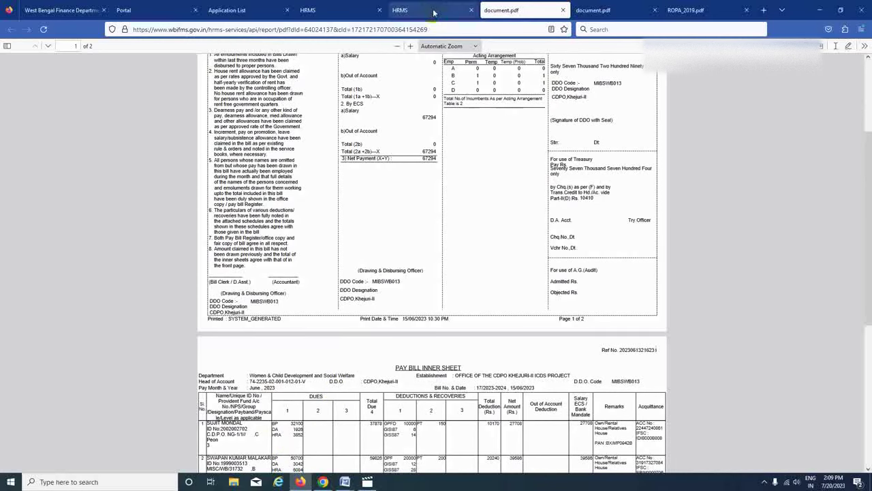
pyautogui.click(346, 5)
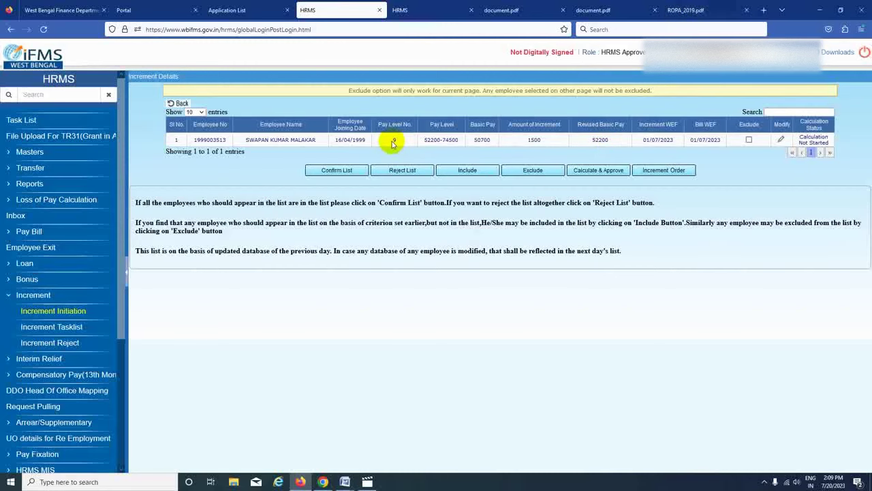
pyautogui.click(701, 10)
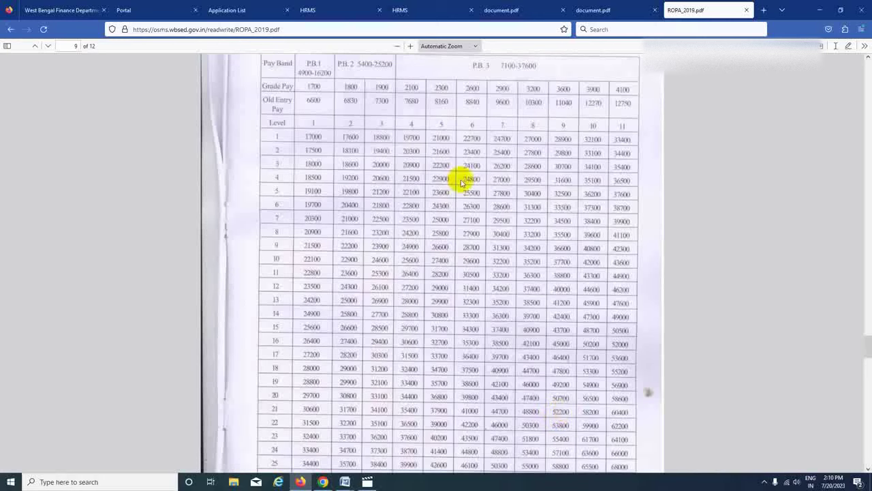
pyautogui.click(307, 14)
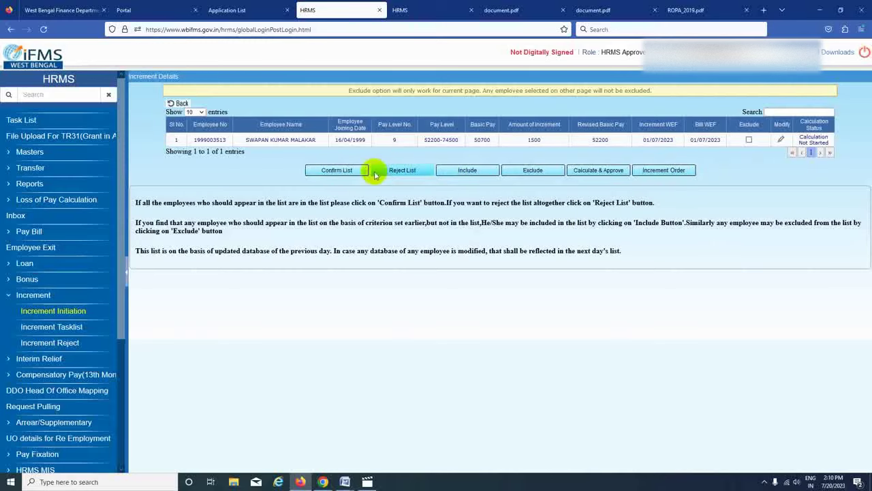
# Confirm the employee list, then Calculate & Approve and accept the confirmation
pyautogui.click(331, 171)
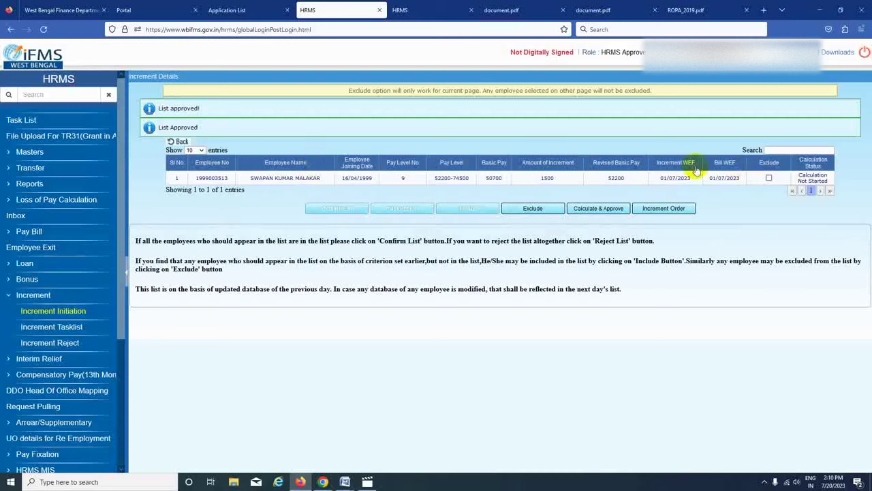
pyautogui.click(597, 209)
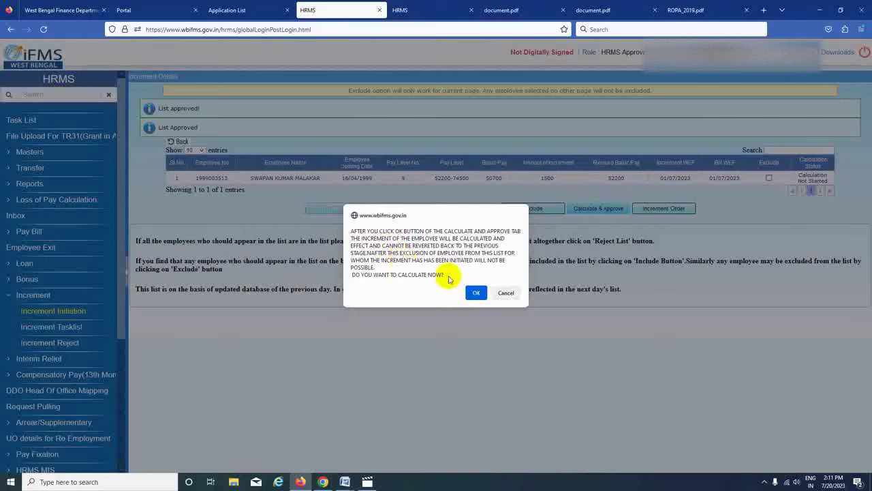
pyautogui.click(475, 293)
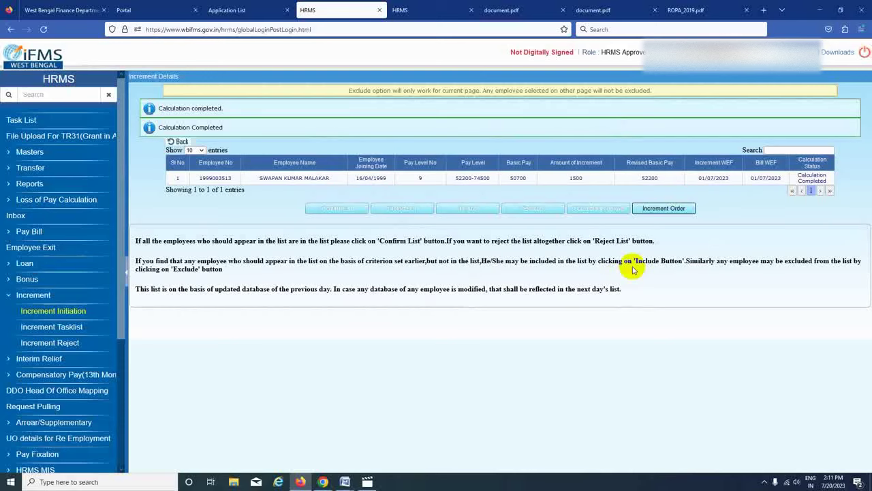
# Enter Sl No 4 with recipient 'The Director of ICDS, Govt. of West Bengal.', mark it Active, and save the list
pyautogui.click(659, 210)
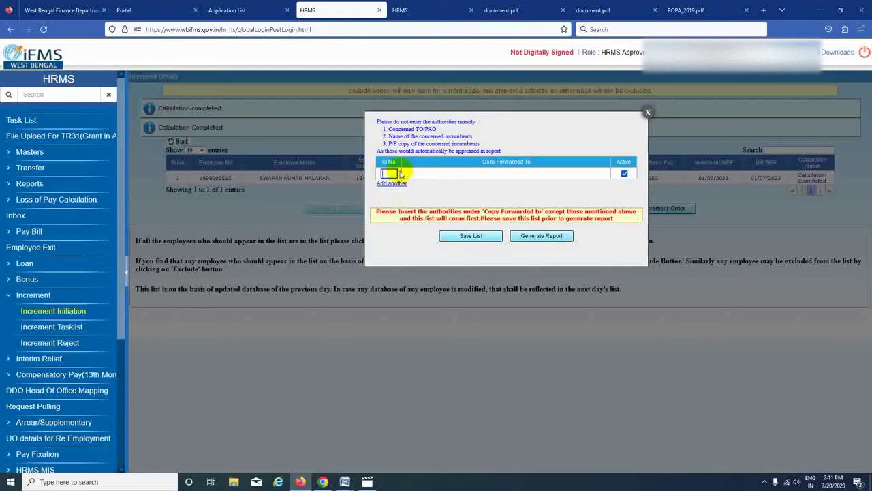
pyautogui.write('4')
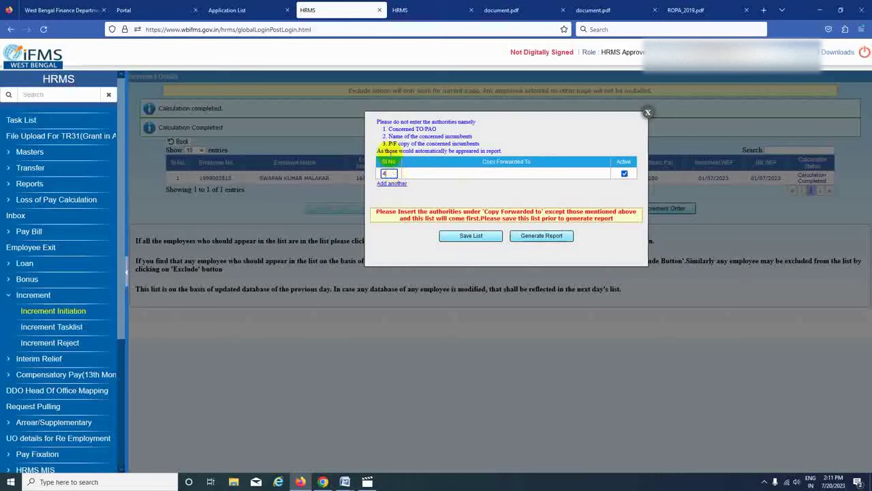
pyautogui.write('.')
pyautogui.press('BackSpace')
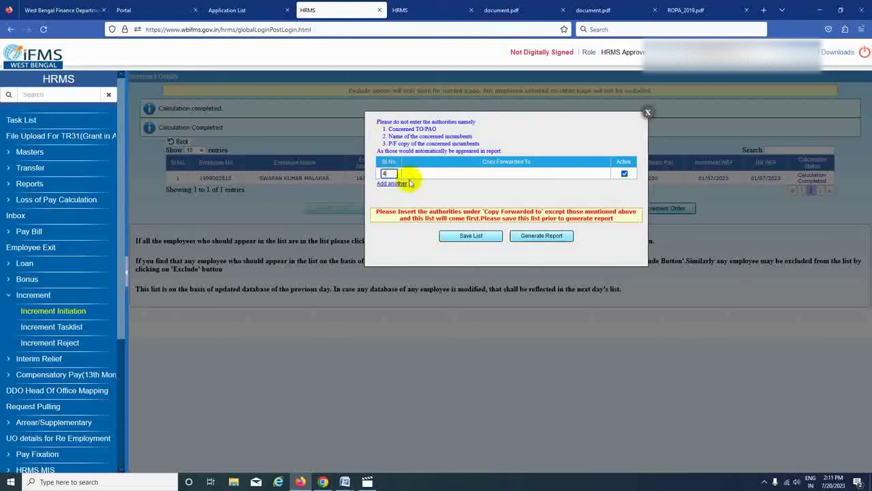
pyautogui.click(414, 173)
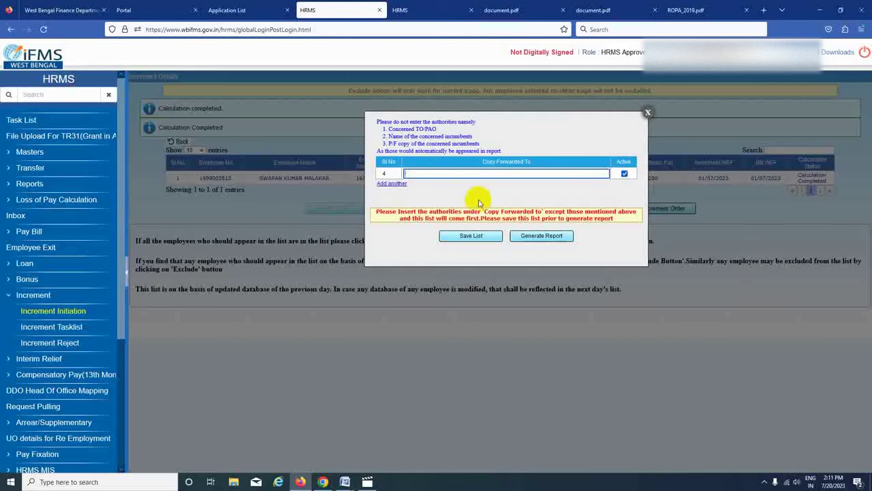
pyautogui.write('The Director of ICDS, Govt. of West Be')
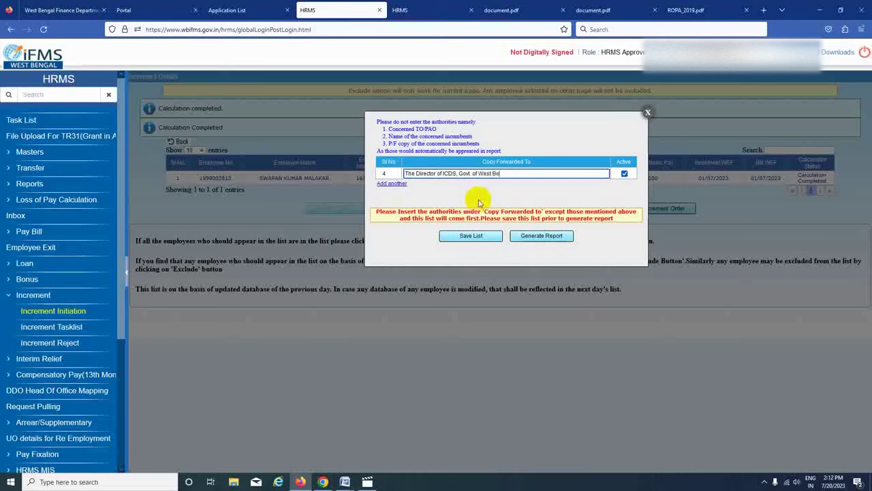
pyautogui.write('.')
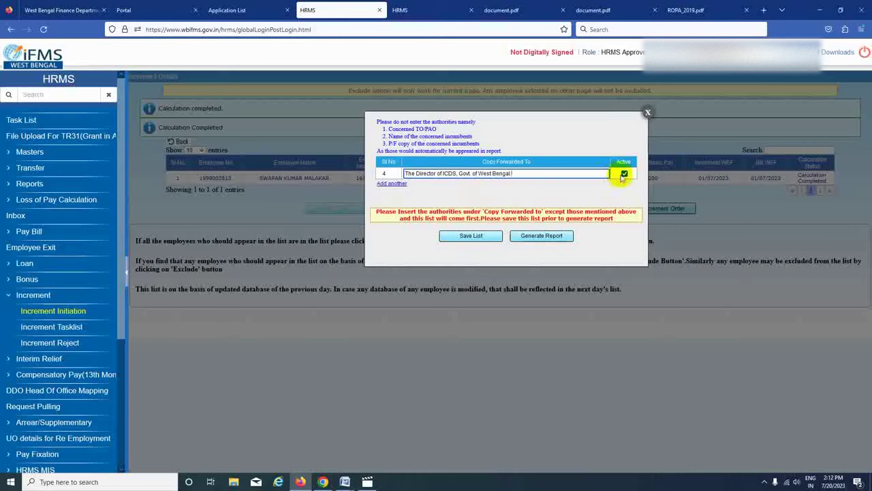
pyautogui.click(624, 174)
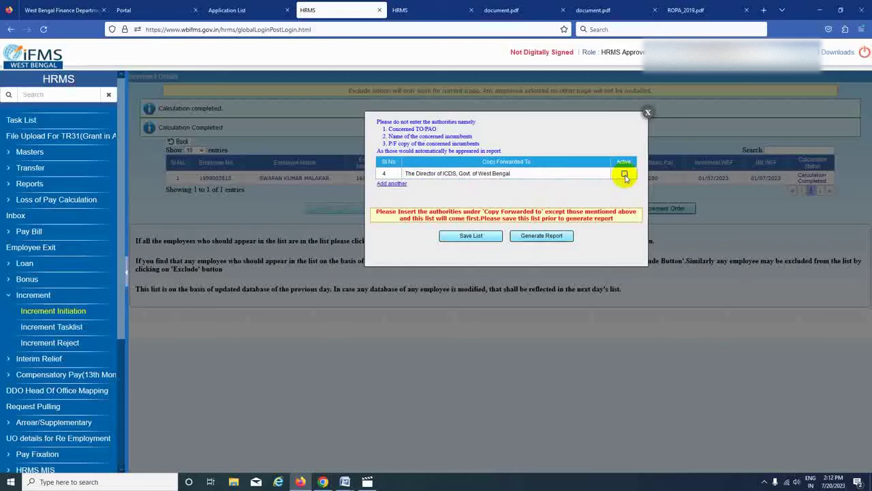
pyautogui.click(625, 174)
pyautogui.click(625, 174)
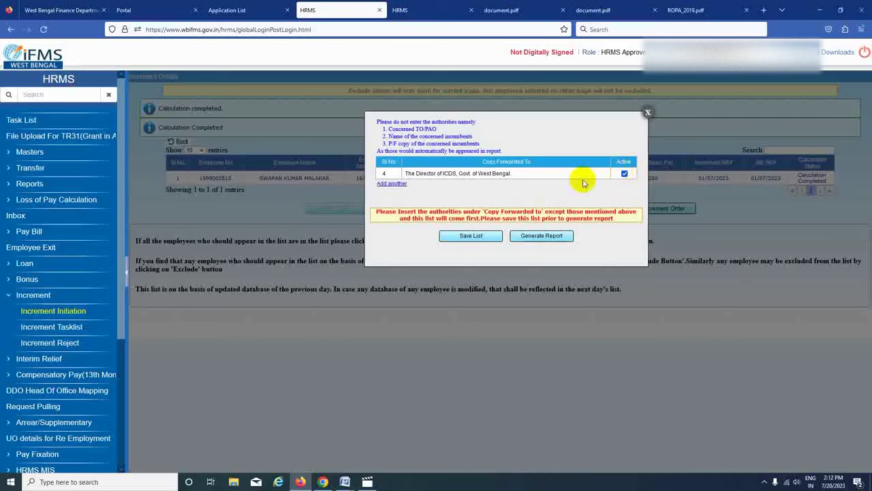
pyautogui.click(470, 238)
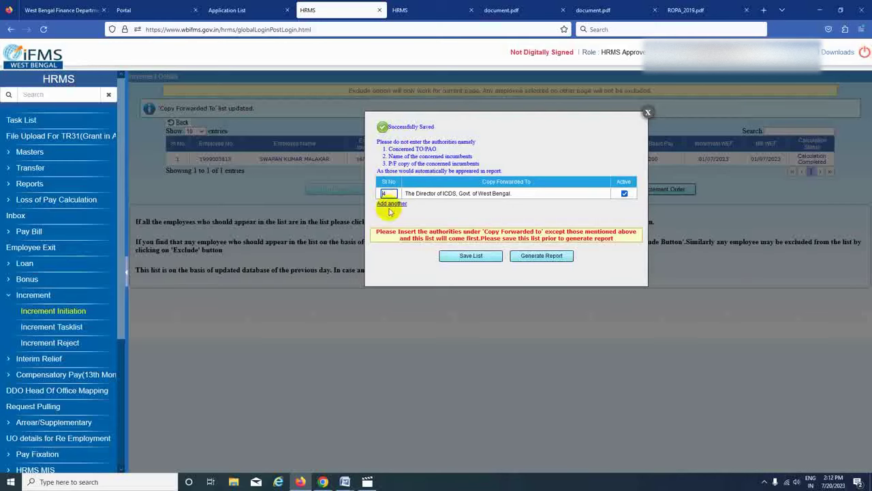
# Generate the Increment Order report and confirm, opening the PDF dated 20/07/2023 with basic pay 52200
pyautogui.click(536, 258)
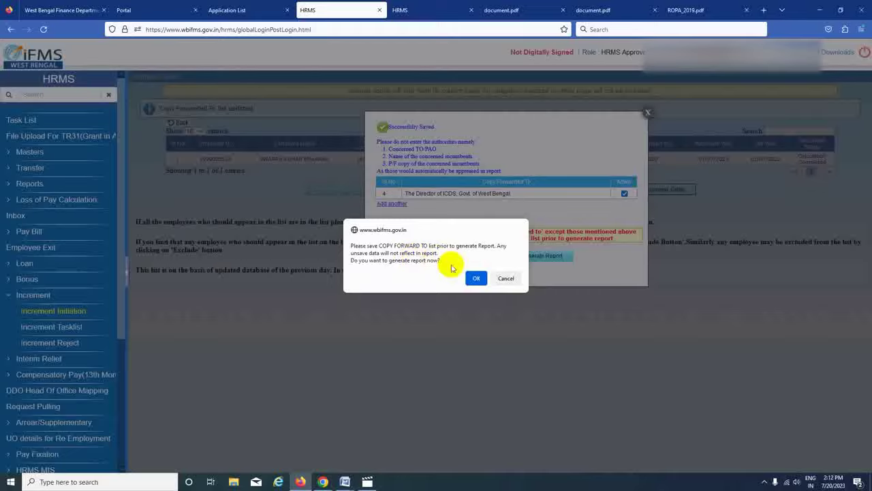
pyautogui.click(476, 278)
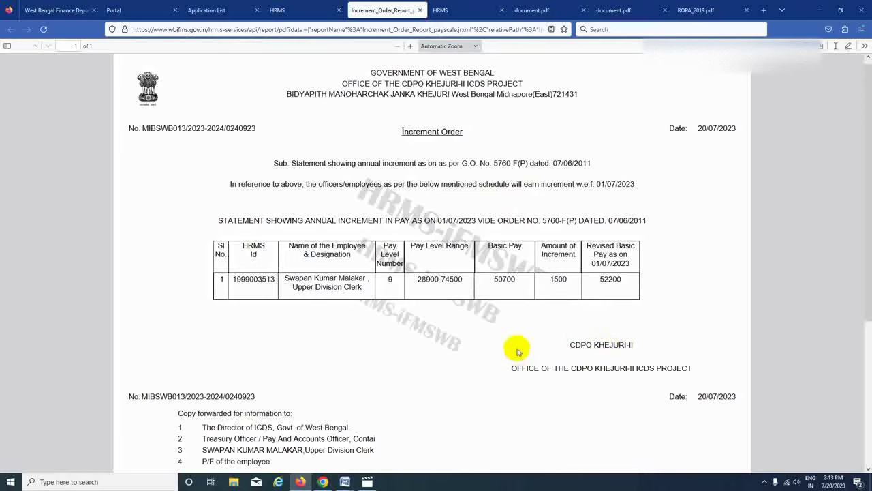
# Scroll the Increment Order PDF down to its Copy forwarded section, then return to the HRMS tab
pyautogui.scroll(-1, 512, 366)
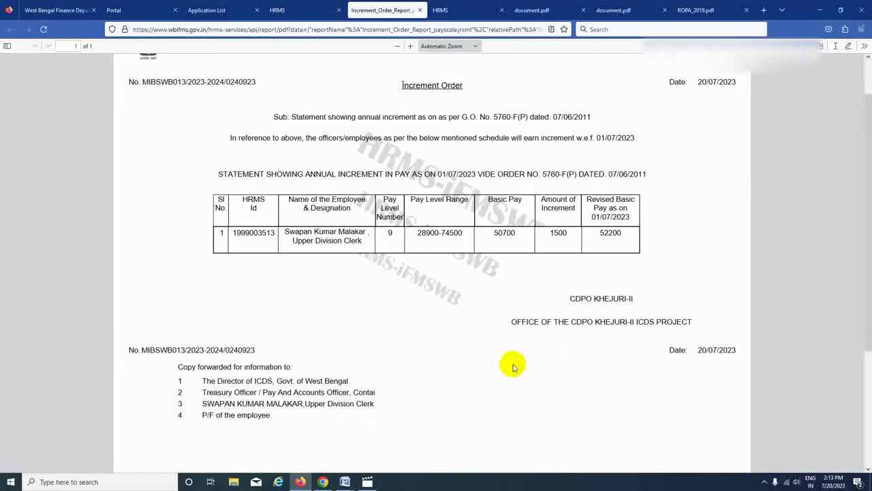
pyautogui.scroll(-2, 512, 367)
pyautogui.scroll(-3, 580, 365)
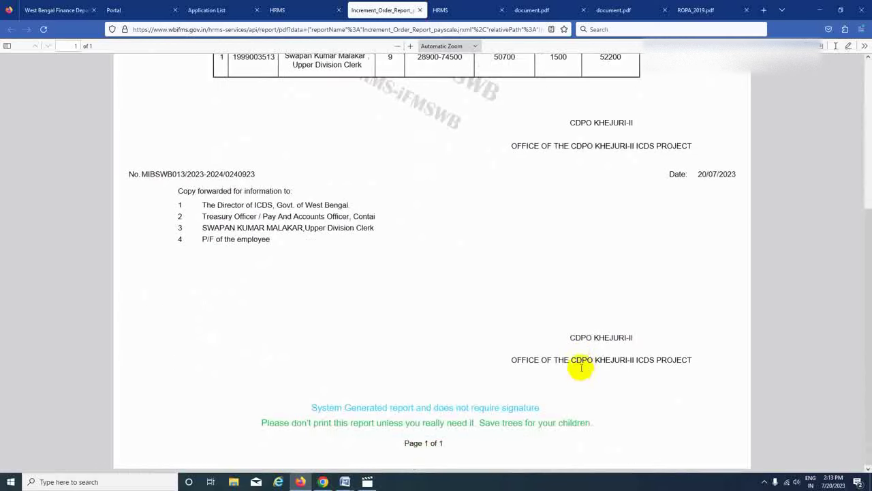
pyautogui.scroll(5, 578, 357)
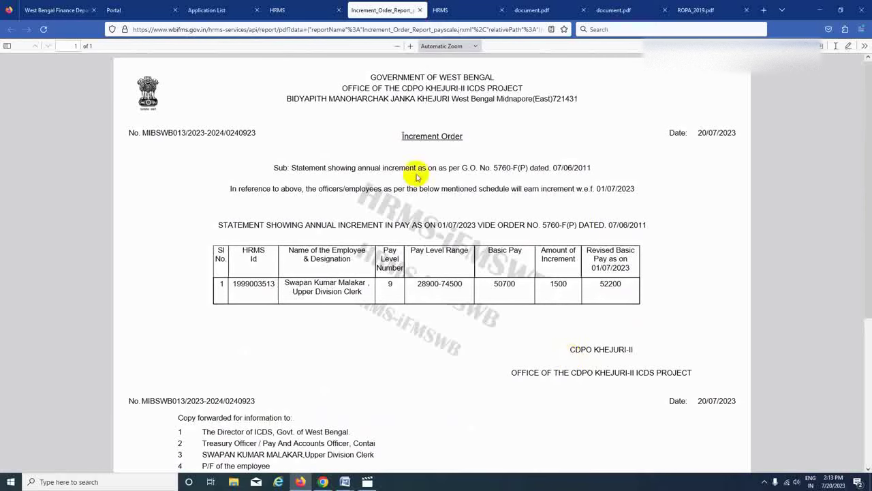
pyautogui.click(300, 10)
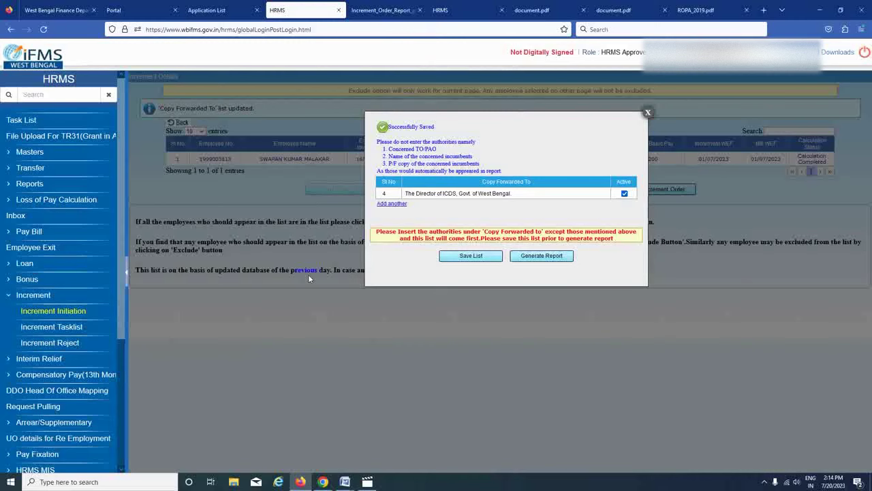
# Search the Increment Tasklist for financial year 2023-2024 and open the first entry's increment details
pyautogui.click(50, 327)
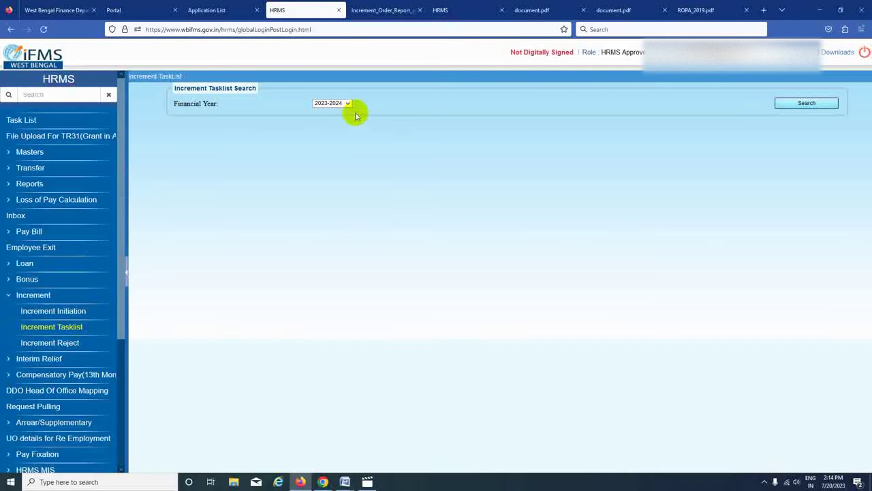
pyautogui.click(800, 103)
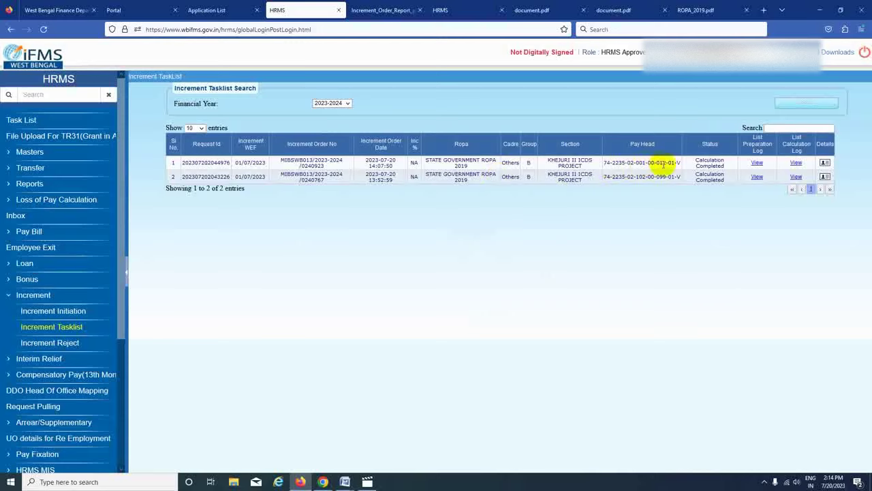
pyautogui.click(825, 165)
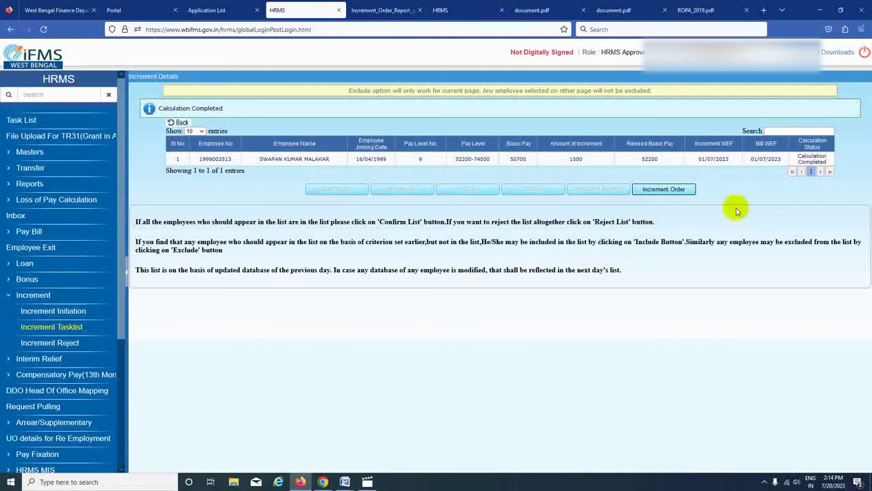
# Re-save the Copy Forwarded To list and generate a new Increment Order report
pyautogui.click(663, 189)
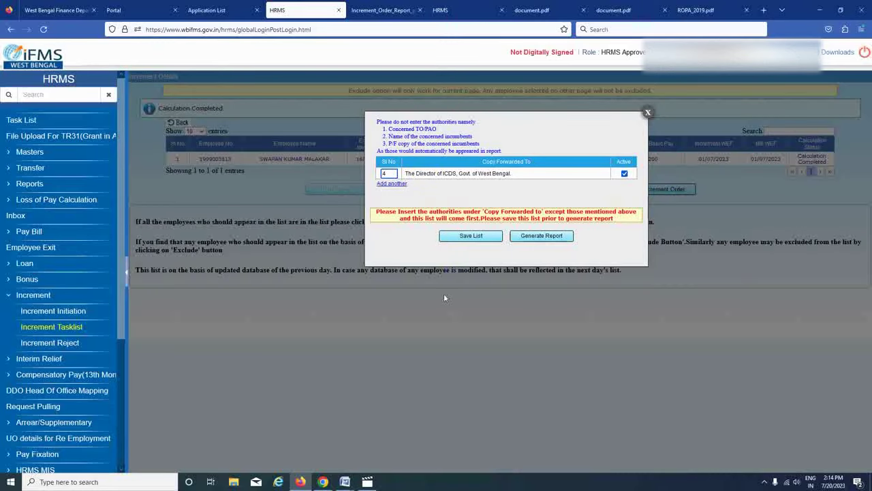
pyautogui.click(469, 236)
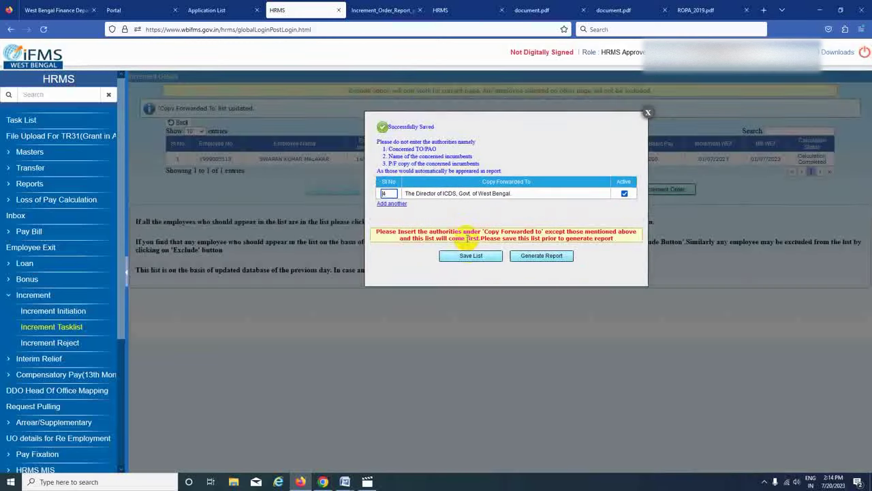
pyautogui.click(542, 257)
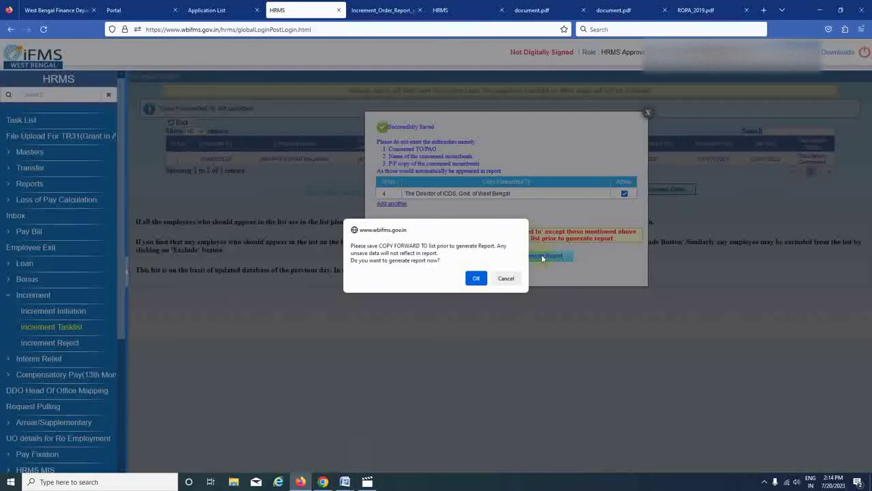
pyautogui.click(476, 279)
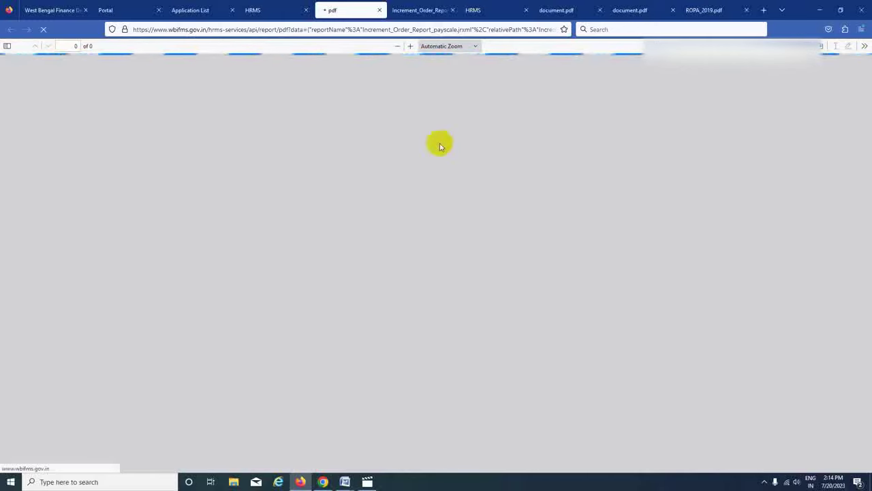
# Compare the earlier and newly loading Increment Order PDF tabs, then return to HRMS
pyautogui.click(413, 10)
pyautogui.click(353, 10)
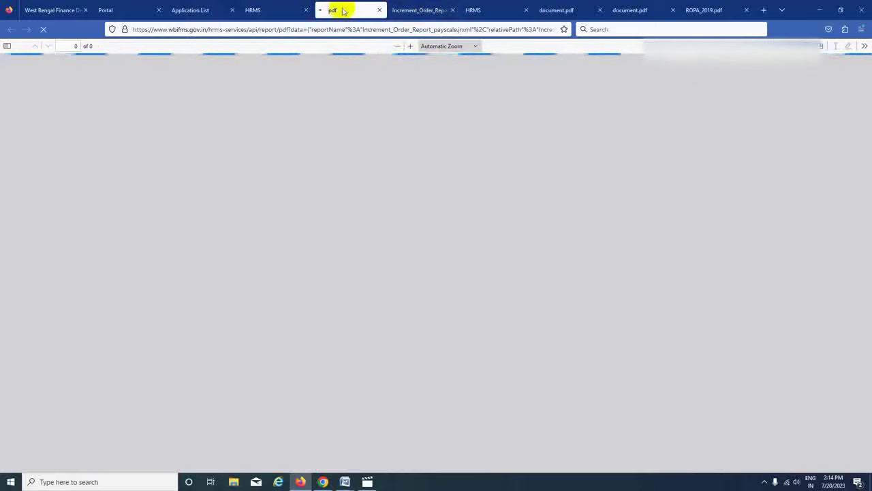
pyautogui.click(269, 11)
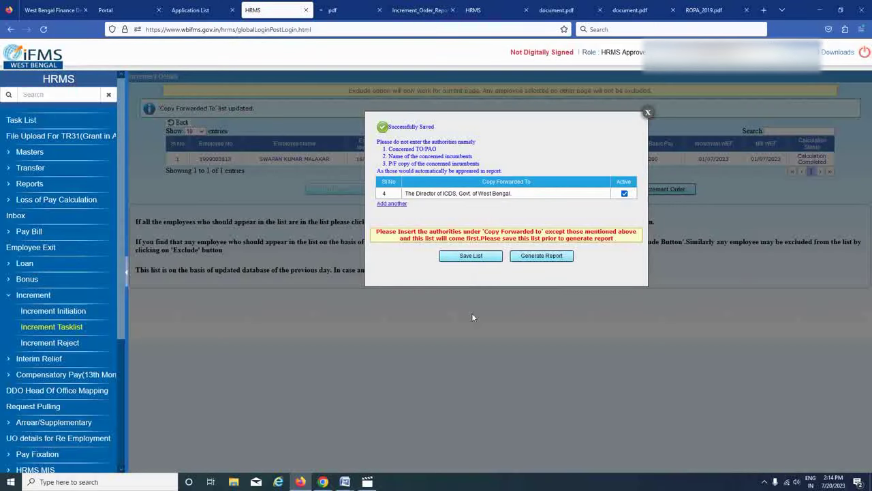